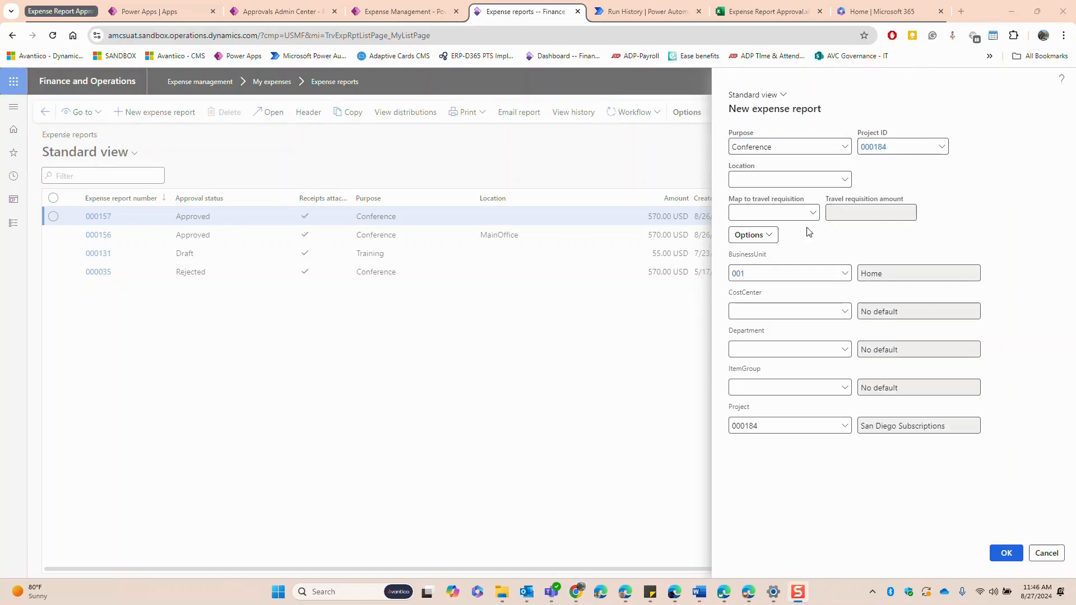
- Create the Conference expense report for project 000184 and fill its expense line with category Travel, merchant Marriott and amount 475.00 USD
left_click(1013, 560)
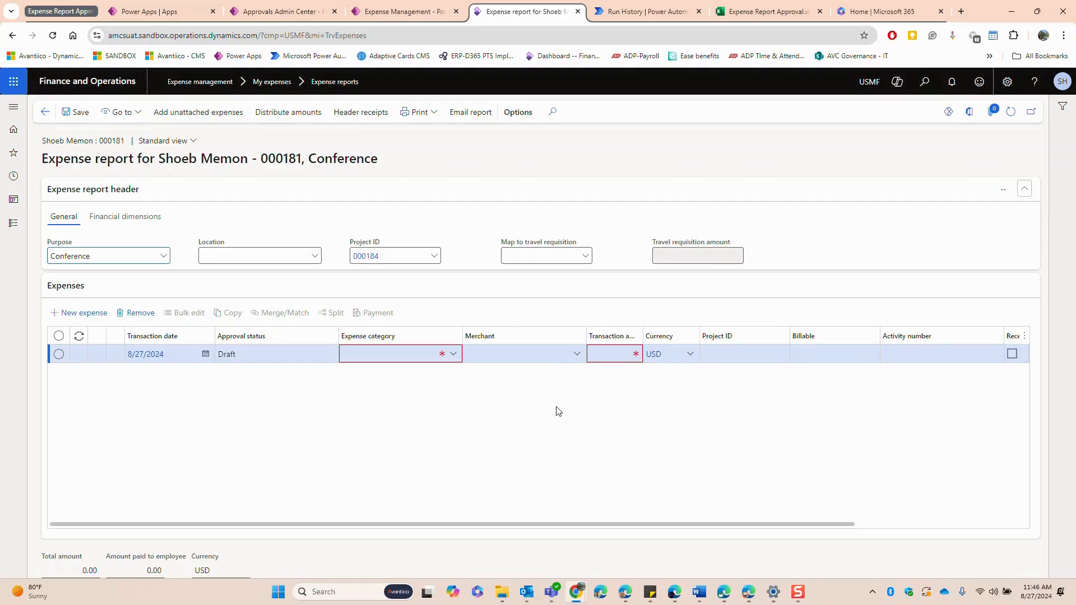
left_click(452, 354)
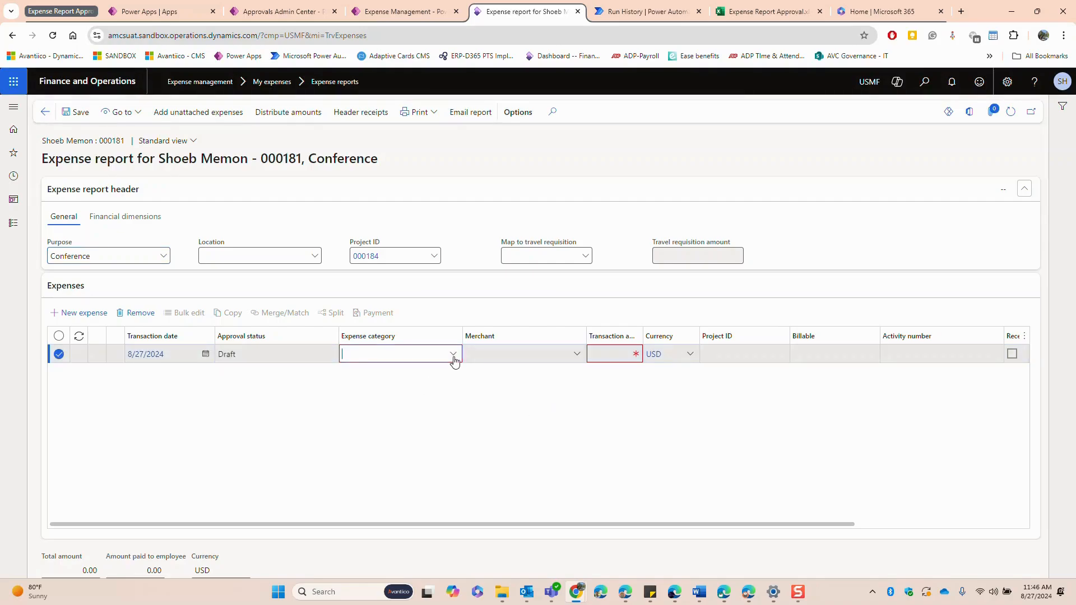
scroll(395, 484, "down", 2)
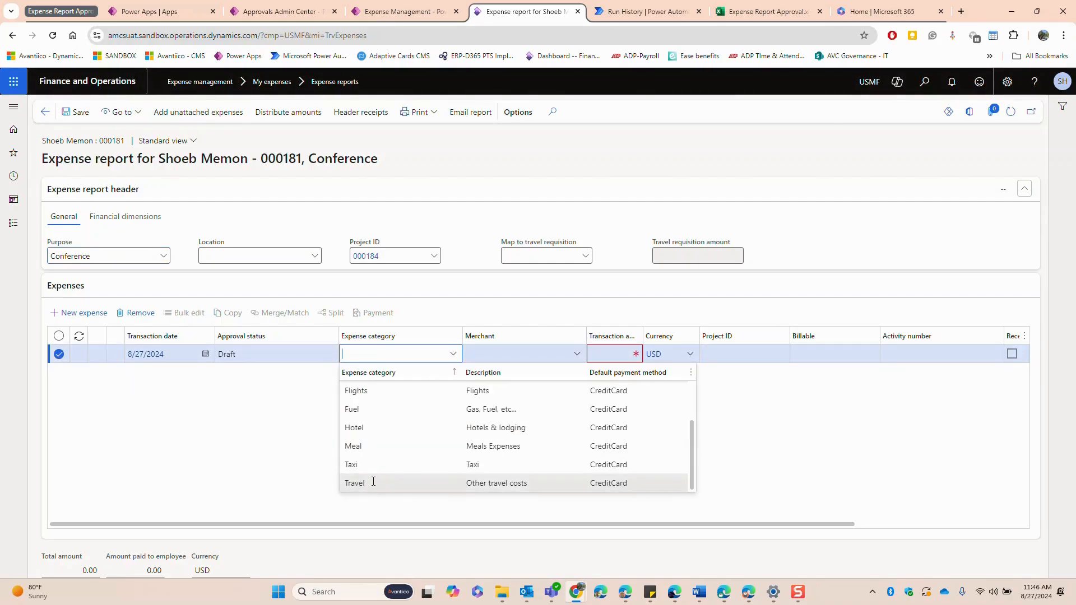
left_click(549, 481)
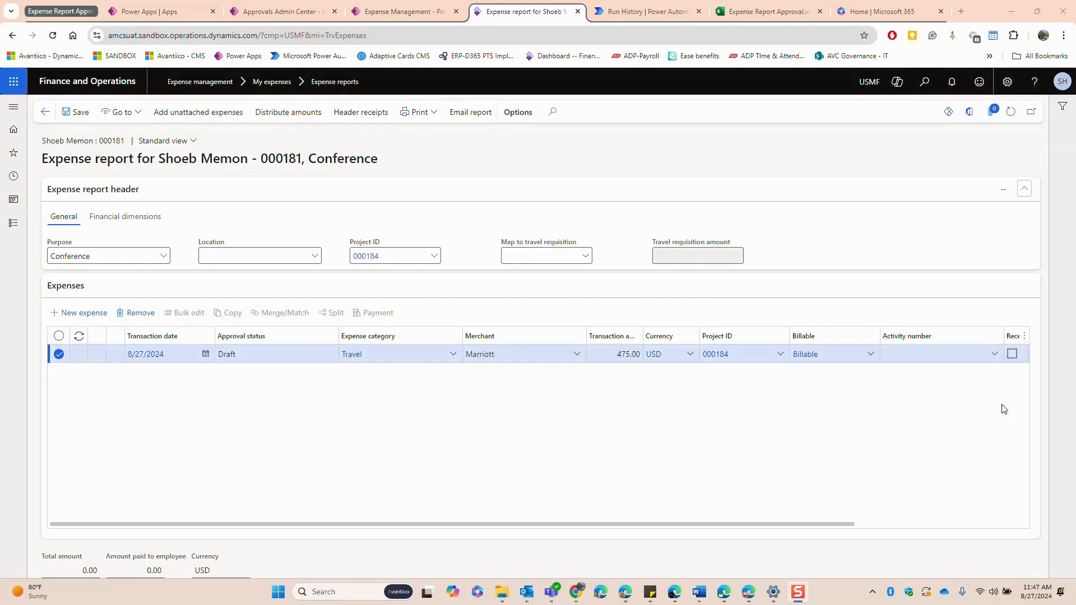
- Attach the MS-900 Contributor access Receipt PDF to the expense and submit the report to workflow with the comment "Please review this expense"
left_click(993, 111)
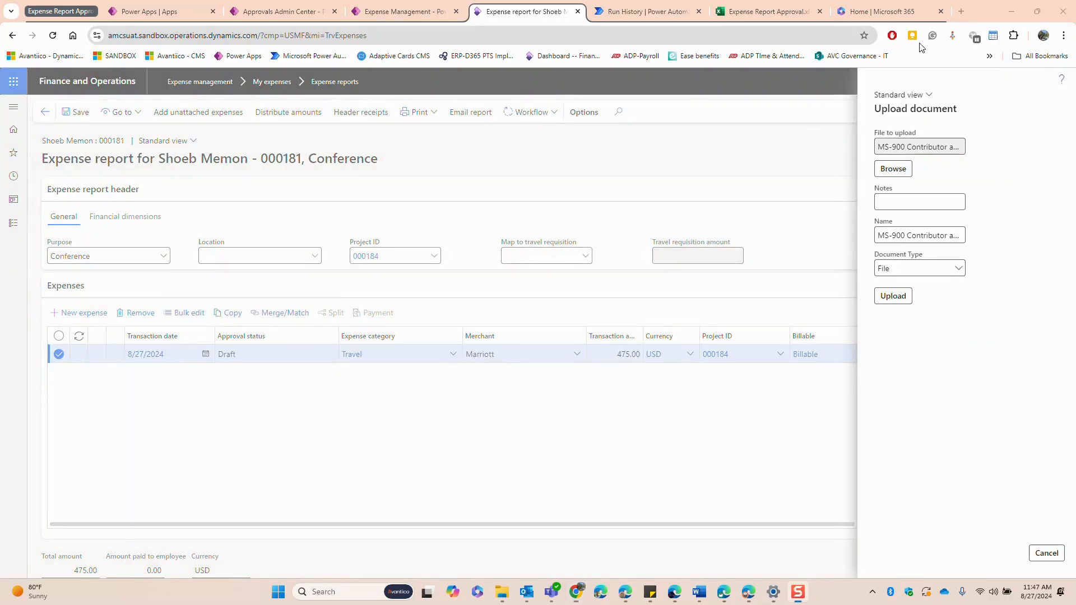
left_click(886, 296)
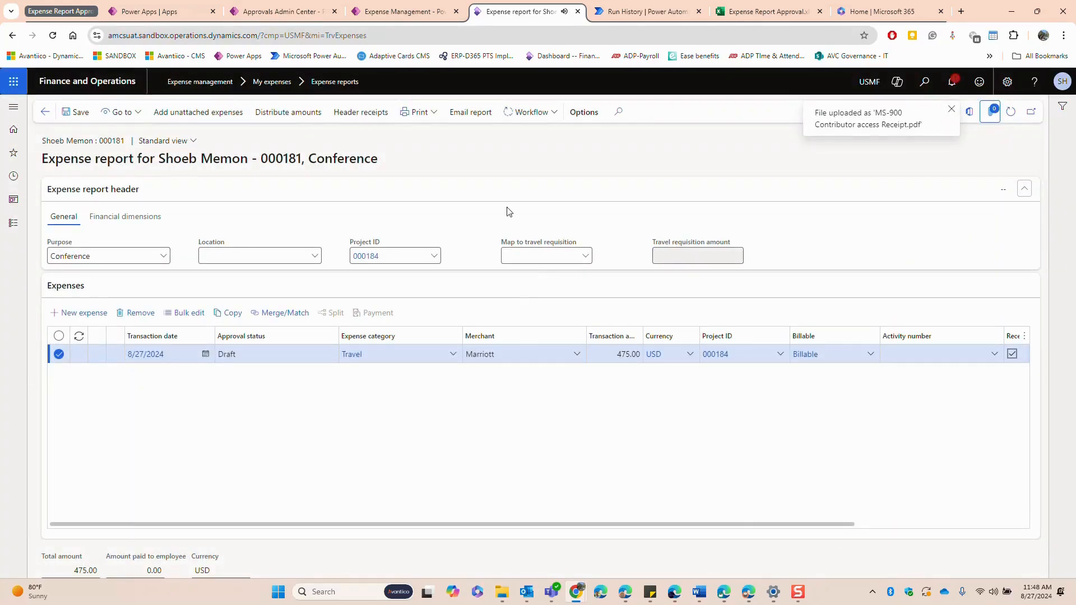
left_click(527, 112)
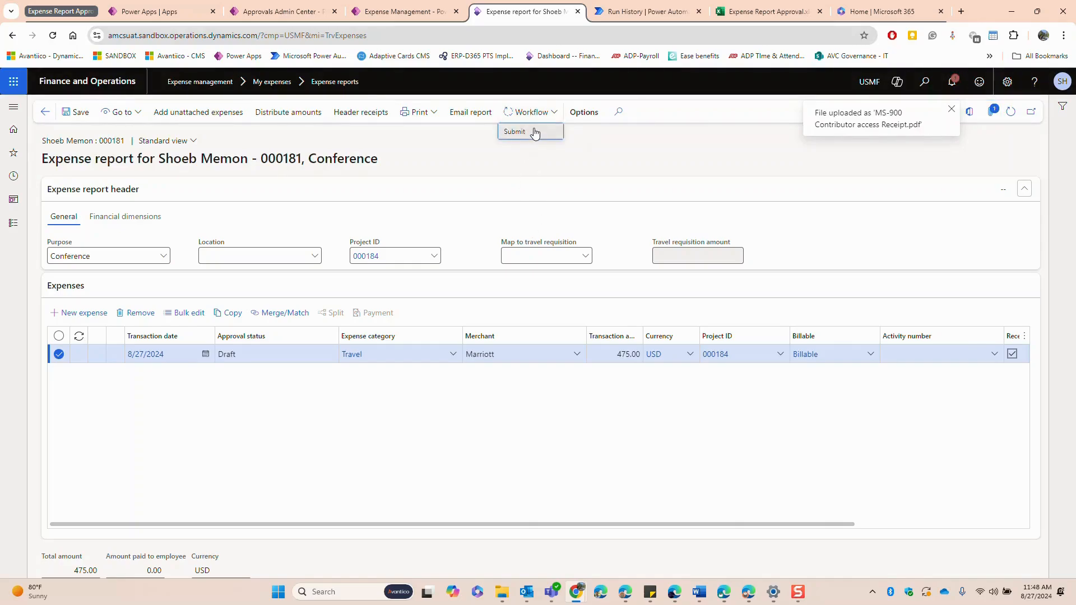
left_click(534, 132)
left_click(805, 194)
type("Please review this expense")
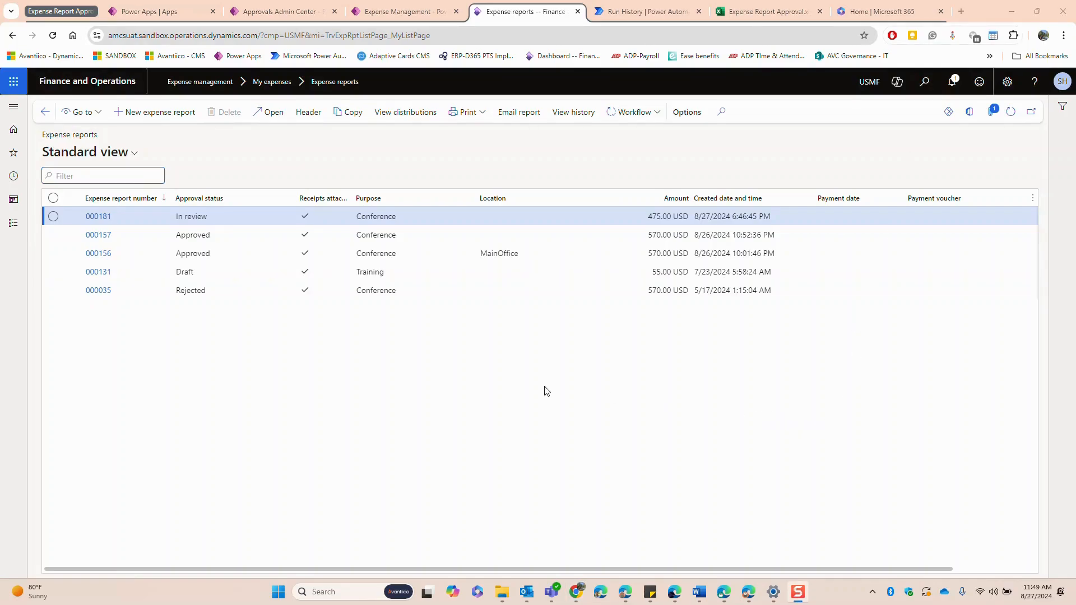
- Open the workflow history of the newly submitted expense report and examine its tracking details list
left_click(634, 115)
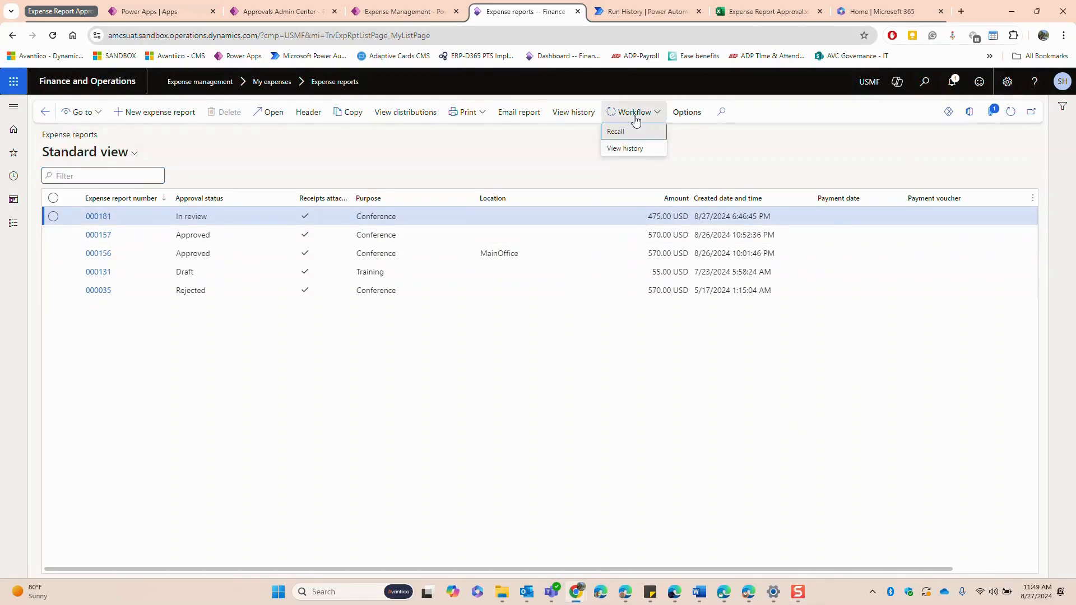
left_click(624, 149)
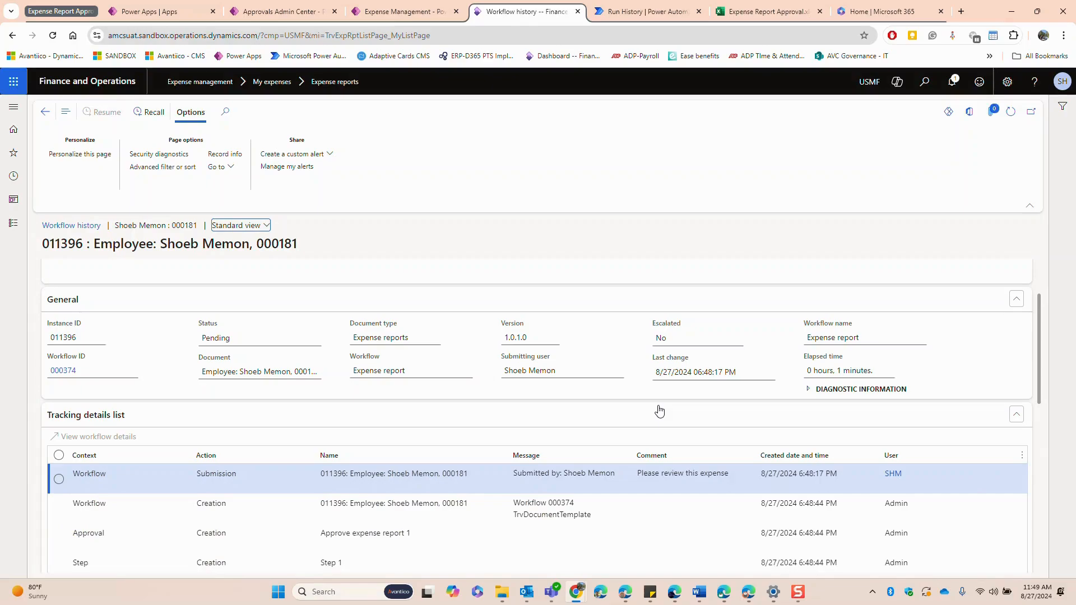
scroll(660, 423, "down", 1)
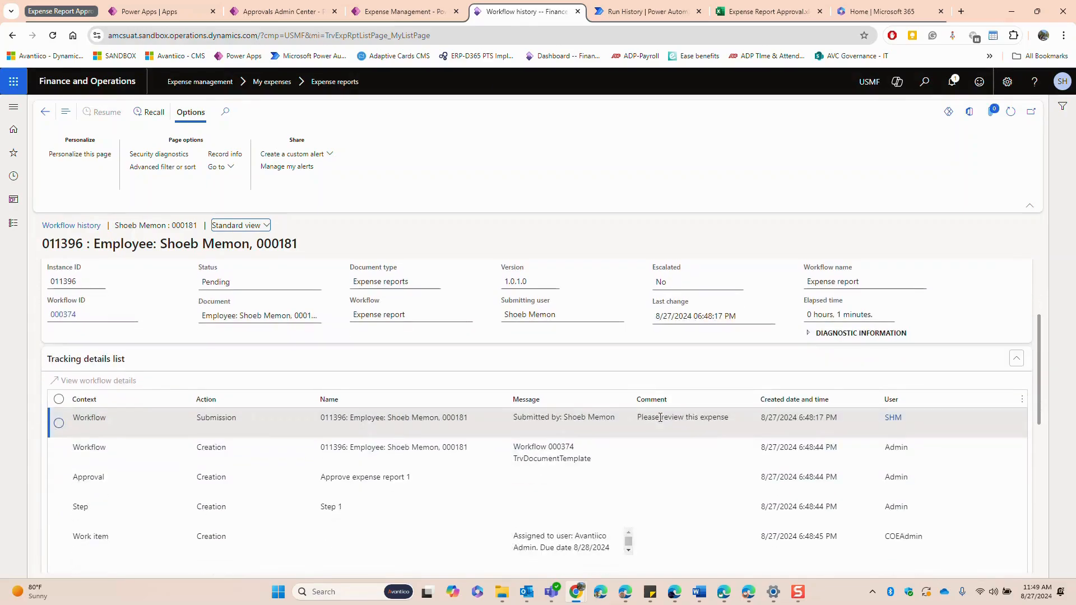
scroll(660, 419, "down", 1)
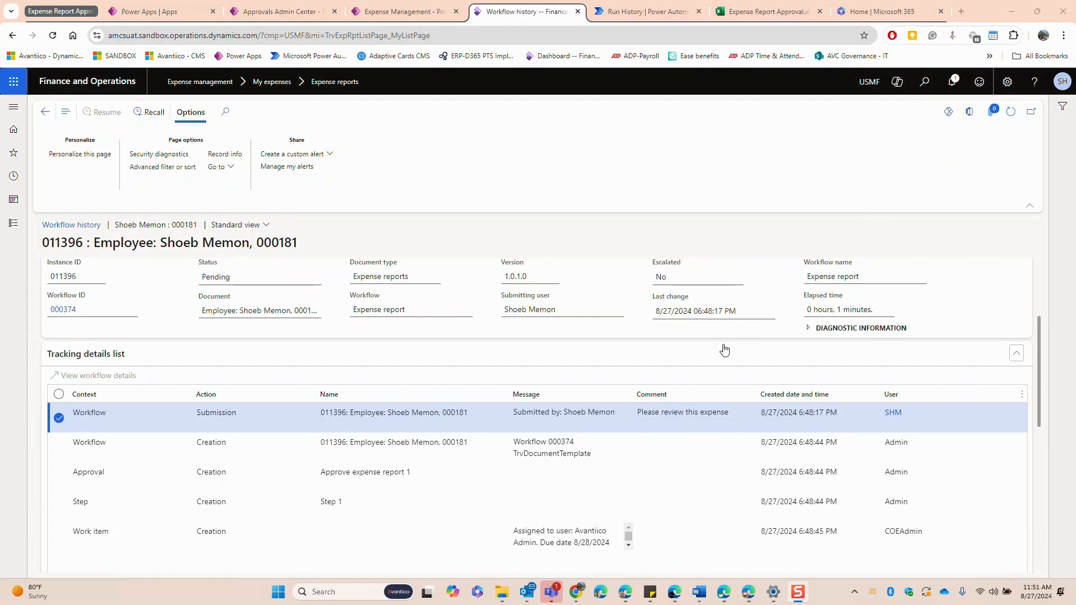
- Switch to Power Automate and review the actions of the Expense Report Approval flow run through to the Check if Workflow still Active condition
left_click(644, 11)
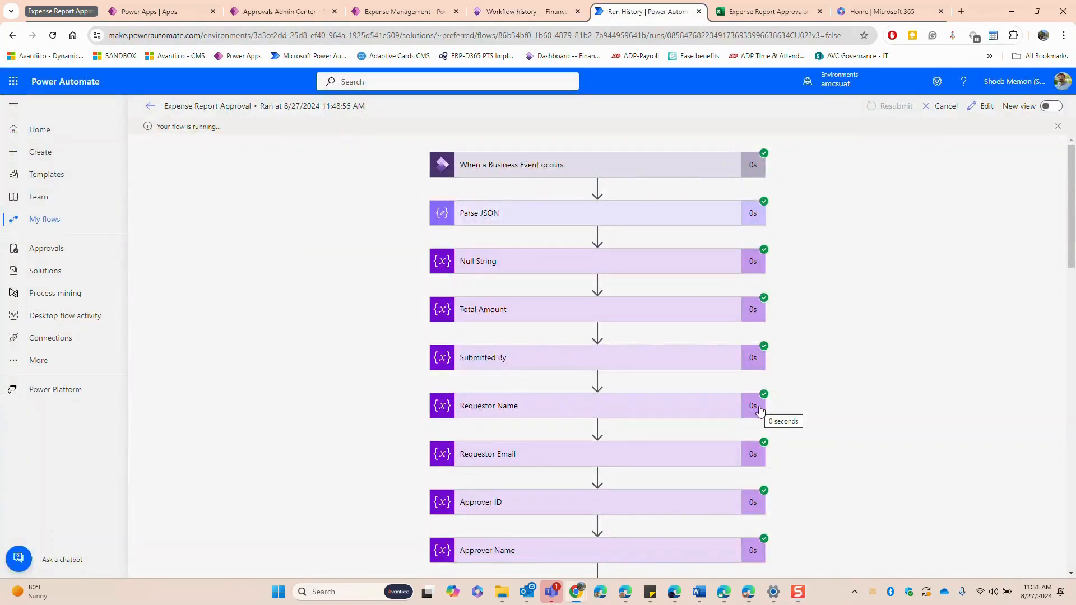
scroll(812, 409, "down", 3)
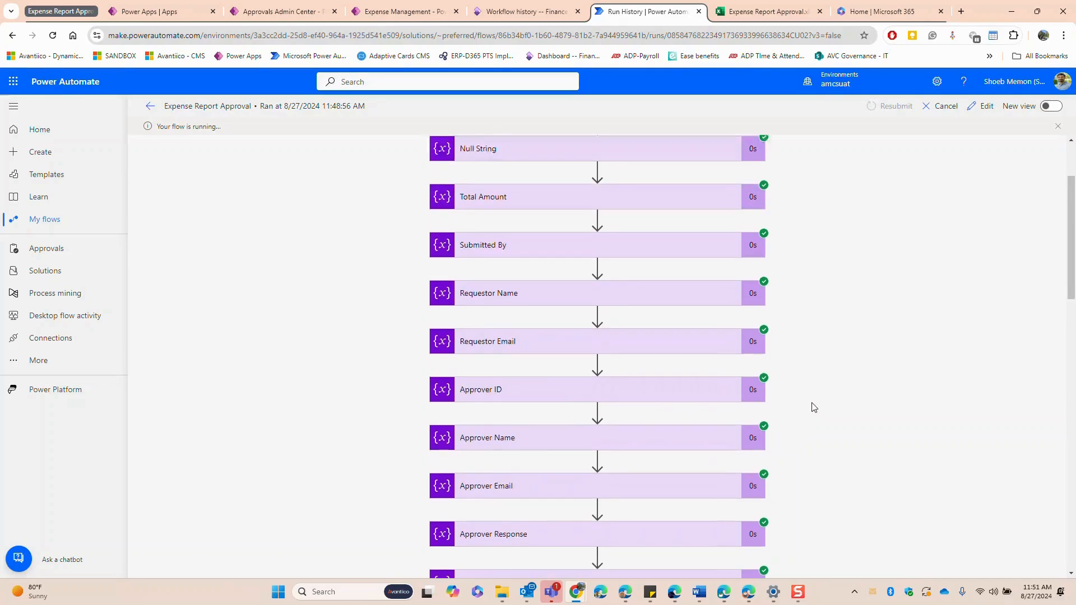
scroll(814, 407, "down", 5)
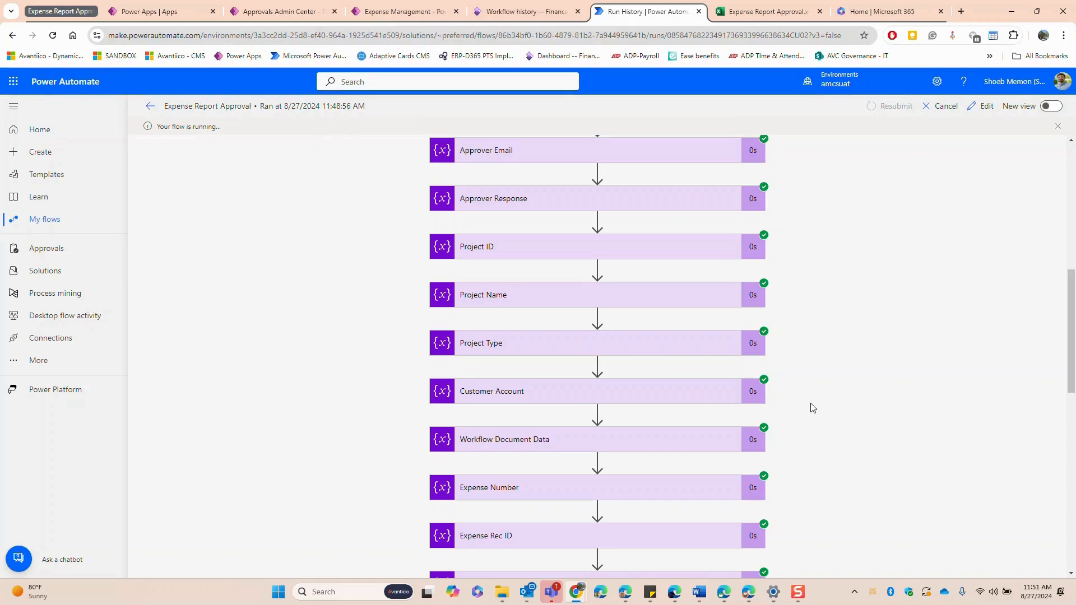
scroll(812, 408, "down", 8)
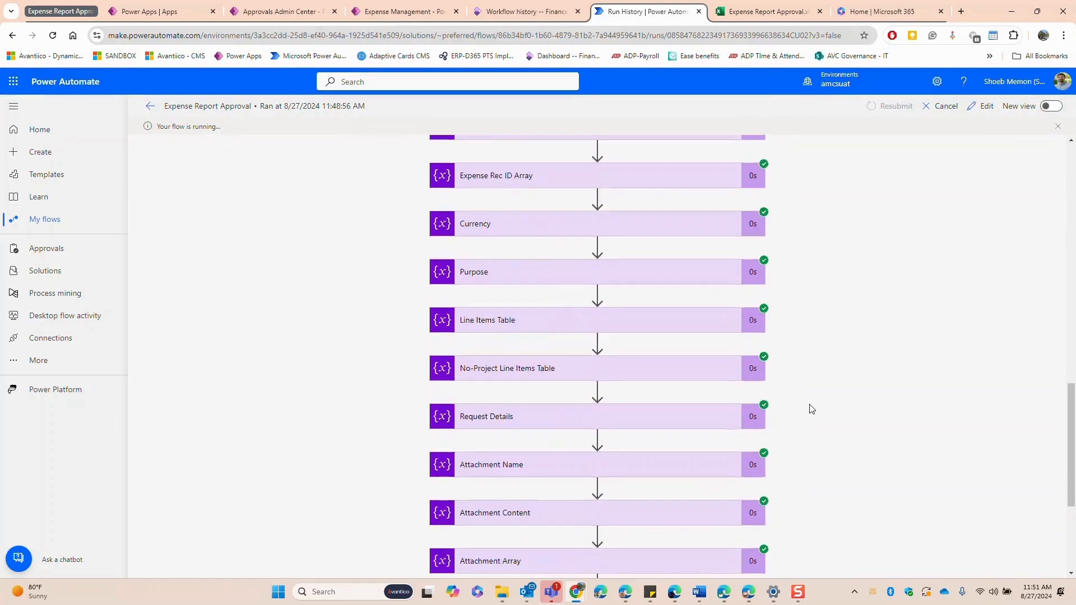
scroll(812, 409, "down", 4)
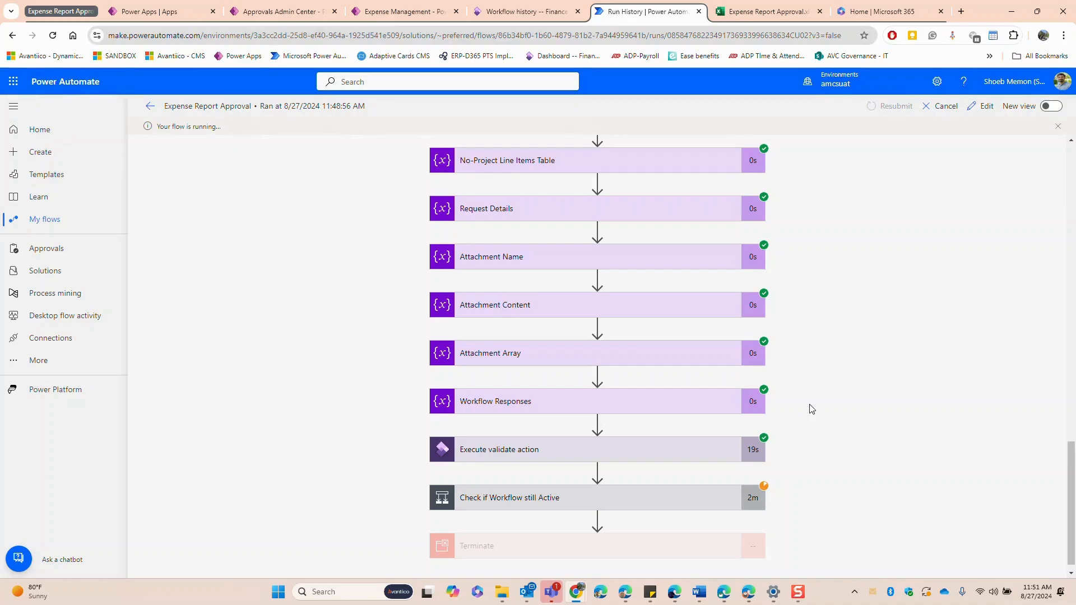
scroll(812, 408, "down", 1)
- Expand the Check if Workflow still Active condition and examine the actions in its If yes branch
left_click(670, 492)
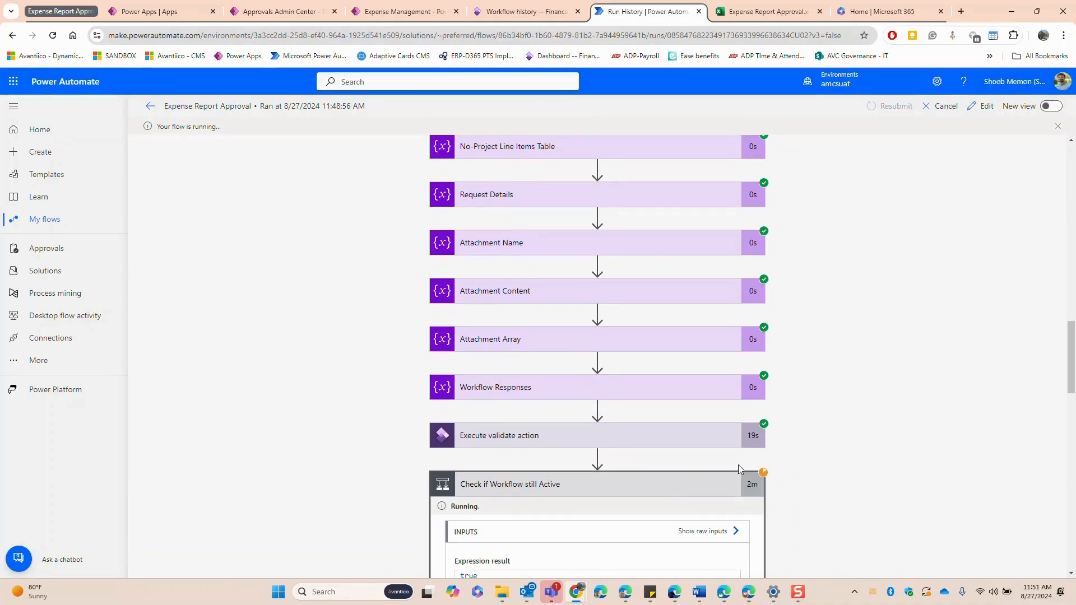
scroll(773, 451, "down", 4)
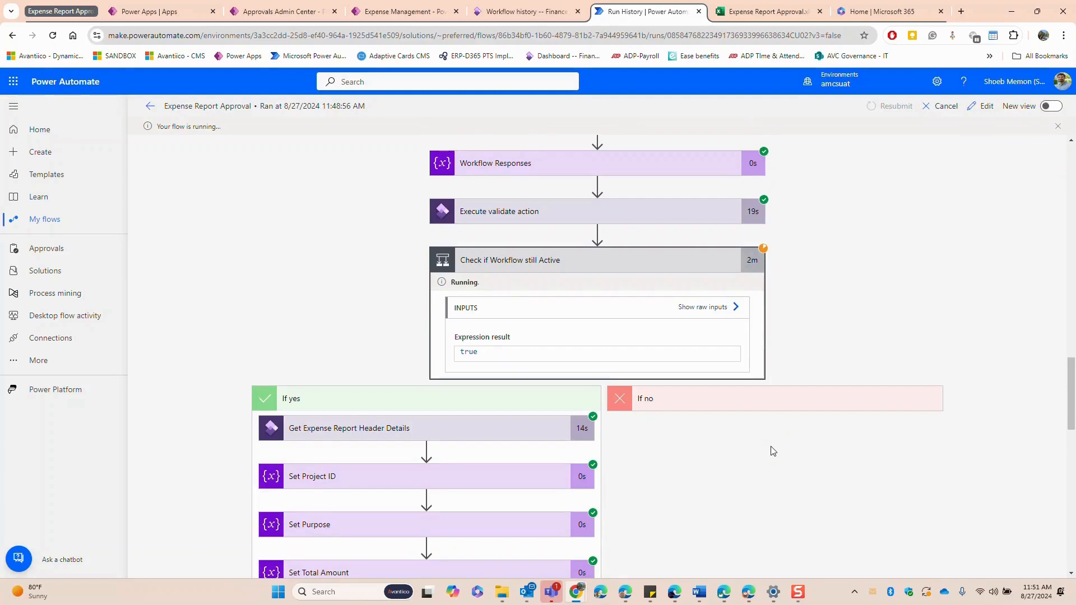
scroll(772, 451, "down", 8)
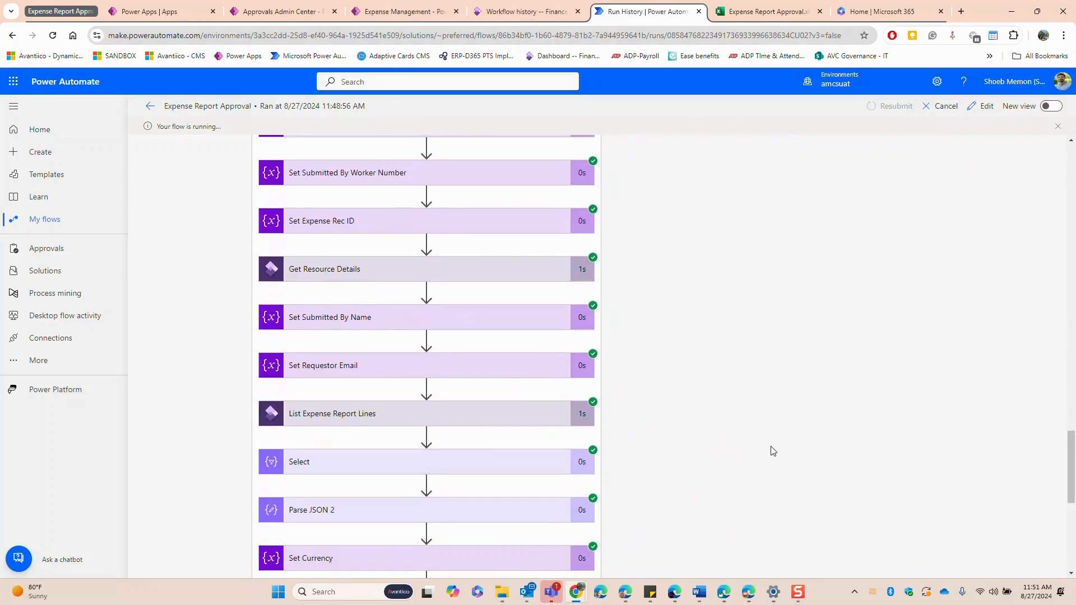
scroll(773, 451, "down", 3)
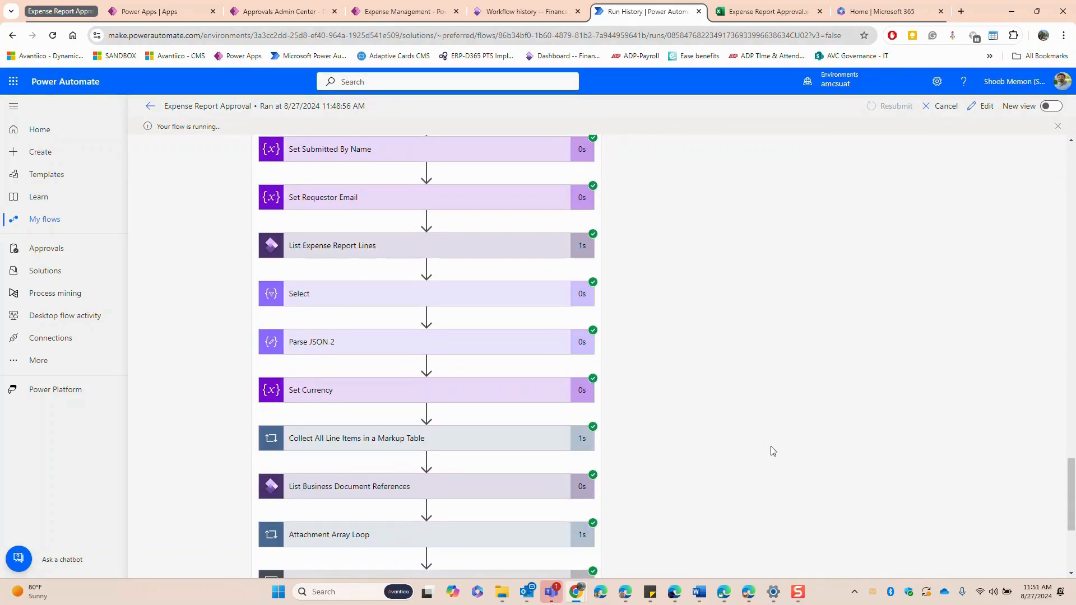
scroll(437, 475, "down", 4)
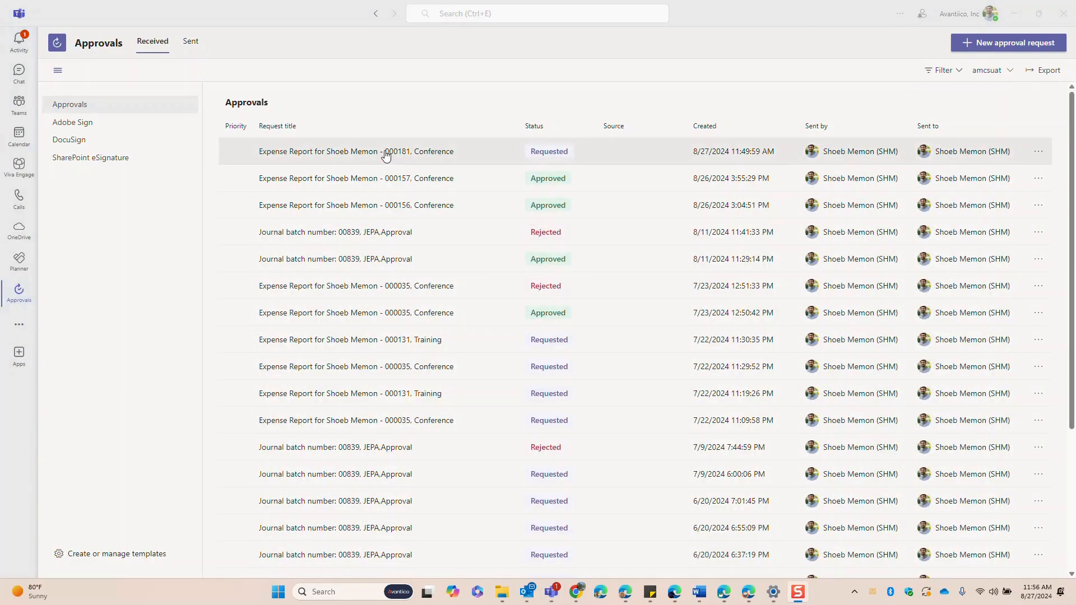
- In Teams Approvals, review the newest Conference expense report request and approve it with the comment "This looks alright."
left_click(384, 152)
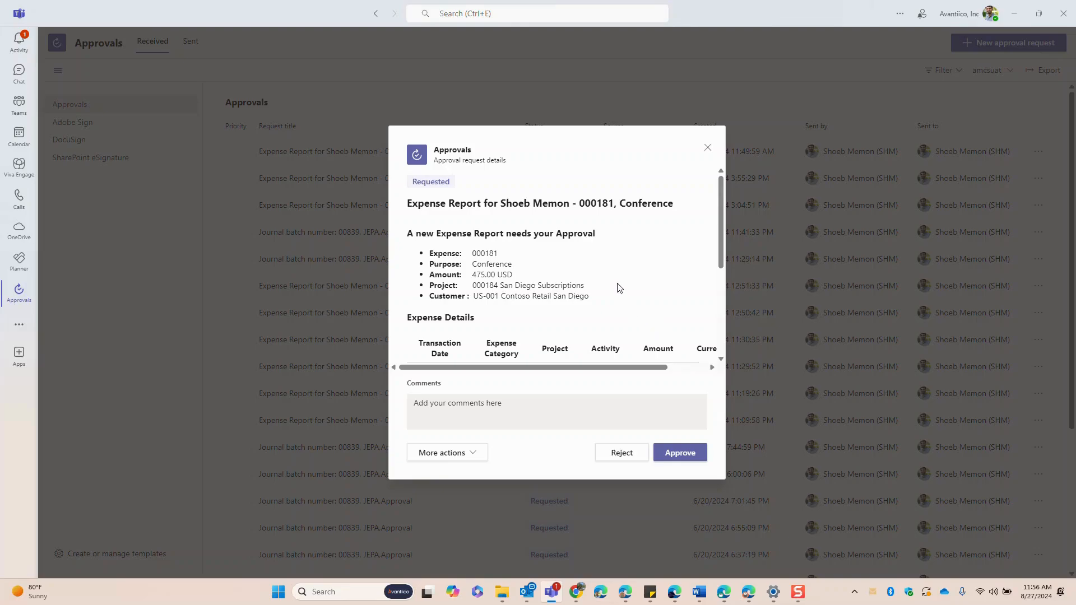
scroll(617, 286, "down", 3)
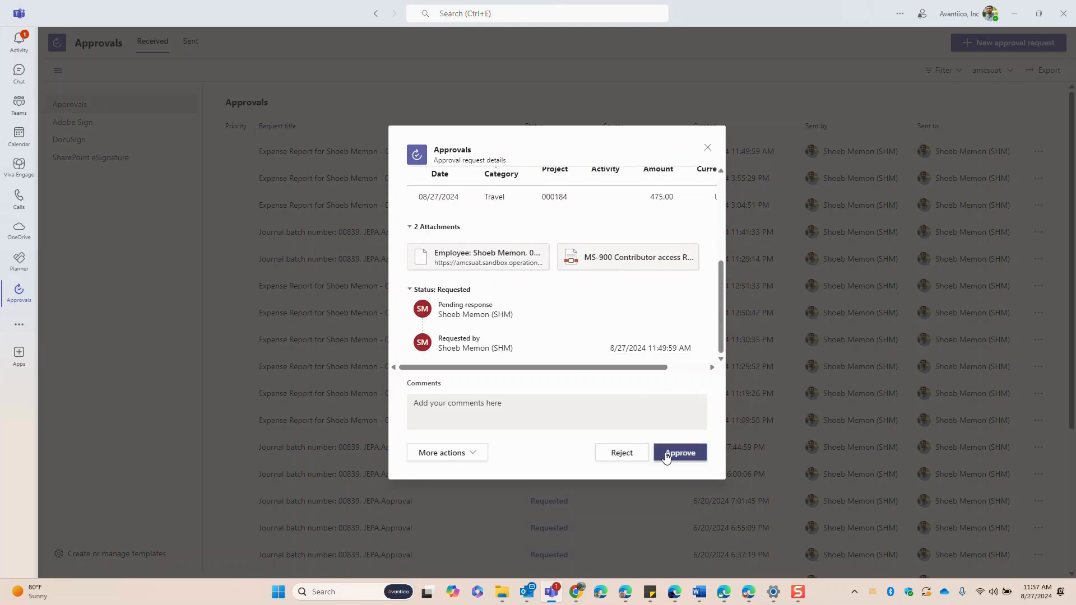
left_click(538, 413)
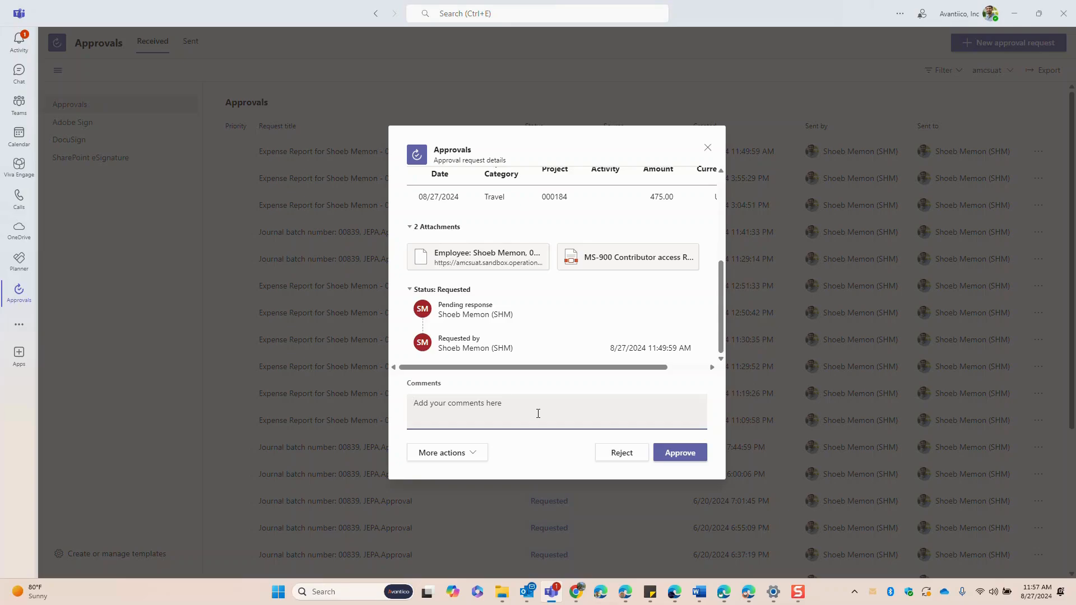
type("This looks alright.")
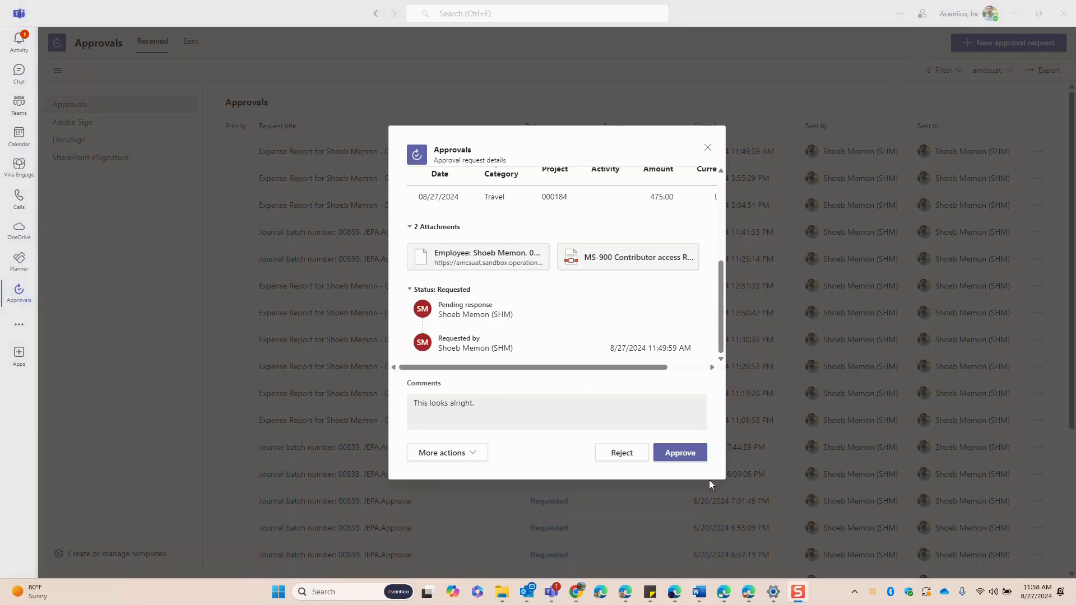
left_click(693, 459)
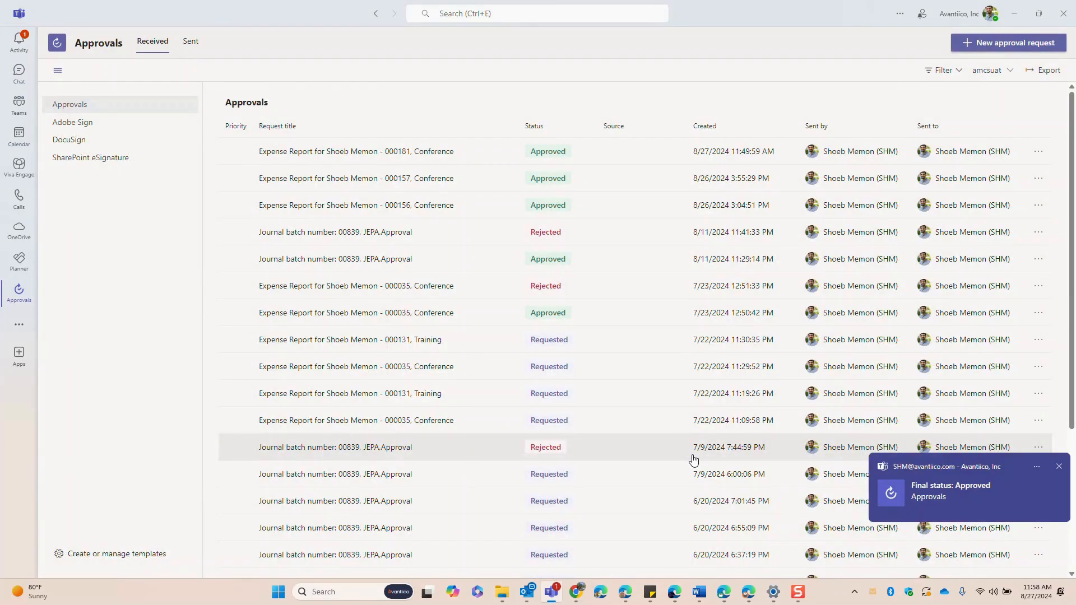
left_click(953, 504)
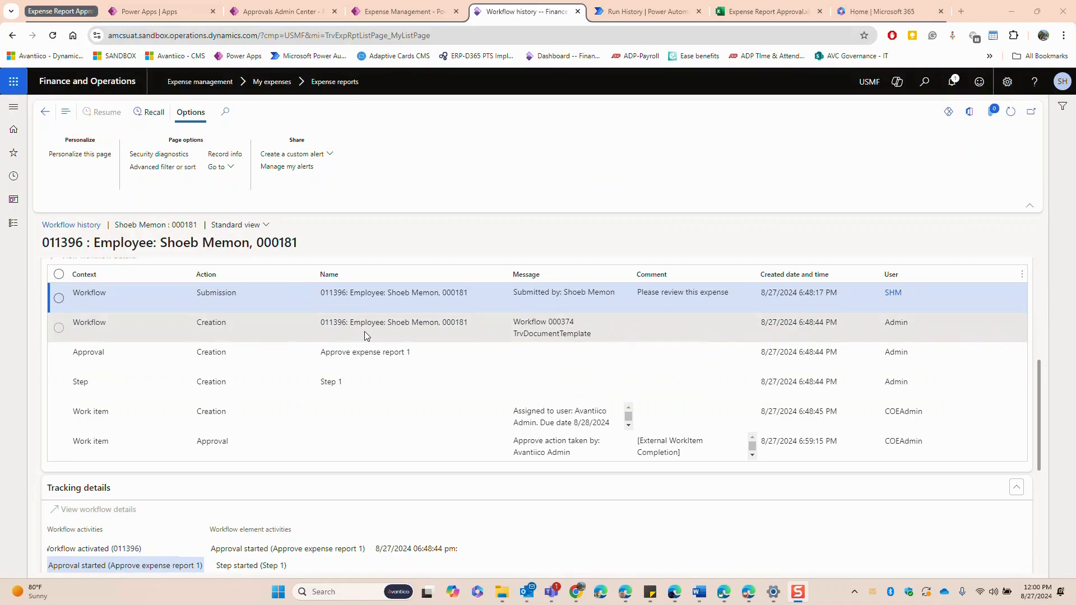
- In Finance and Operations, check the approval comment in the workflow history, then return to the expense reports list and refresh it
mouse_move(692, 451)
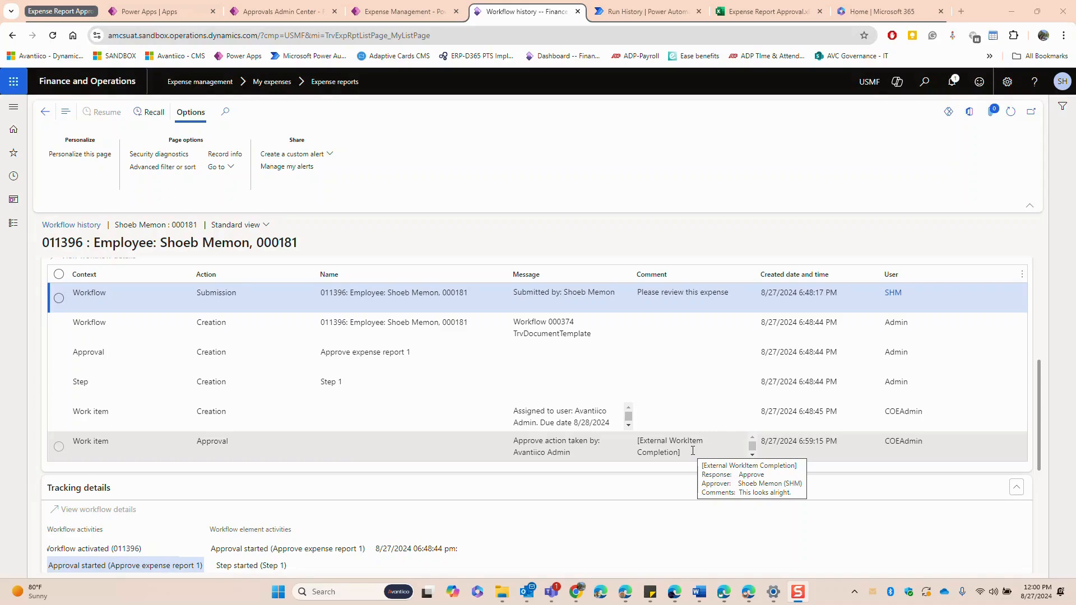
left_click(44, 112)
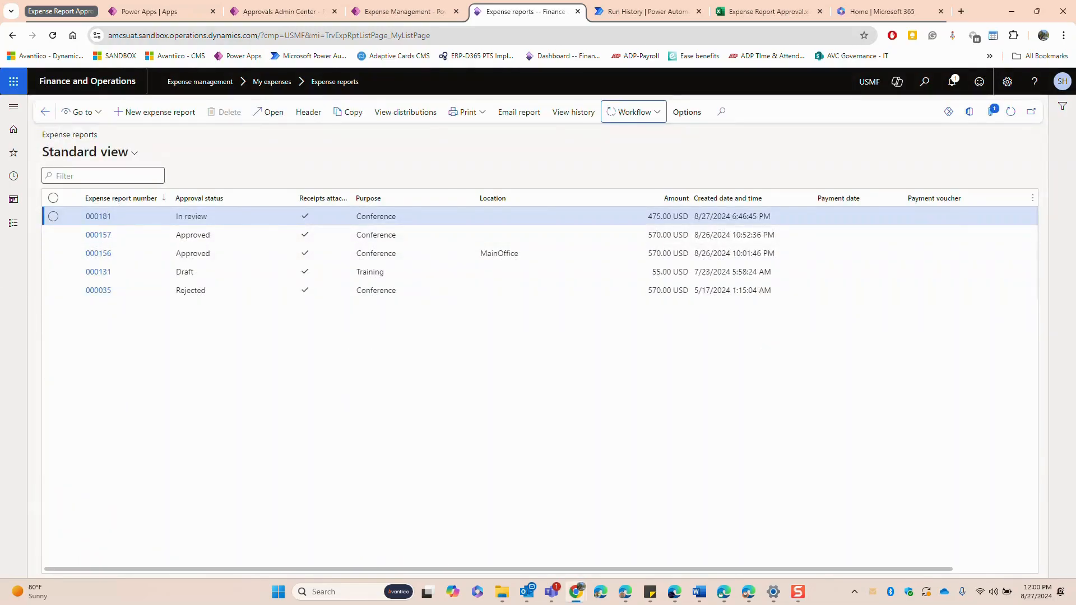
left_click(1012, 120)
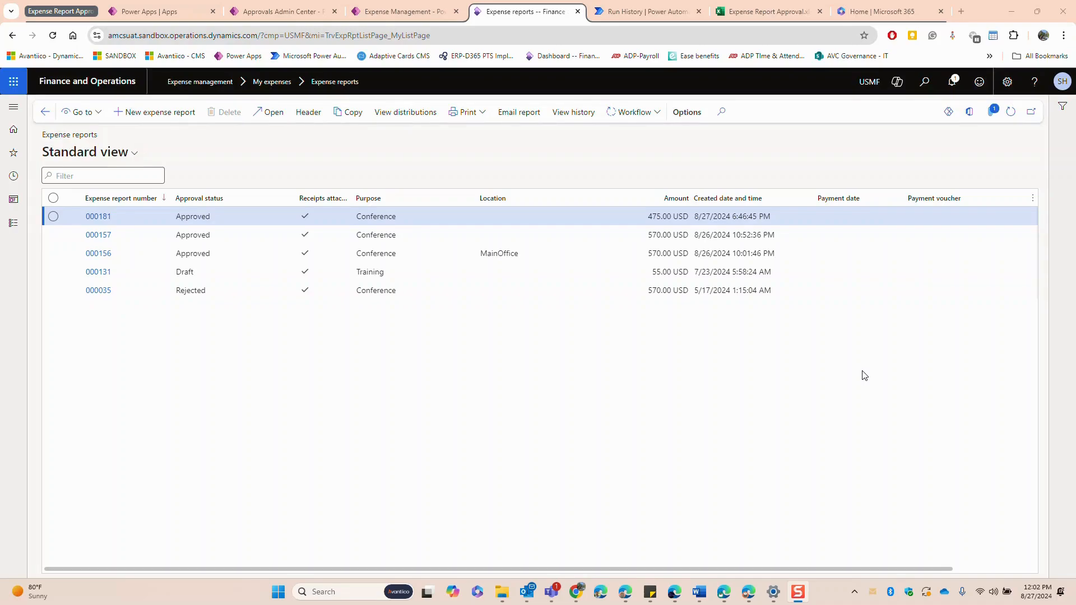
- Switch to the Expense Management Power App, view the blank report creation form, and look at the reports in review
left_click(394, 15)
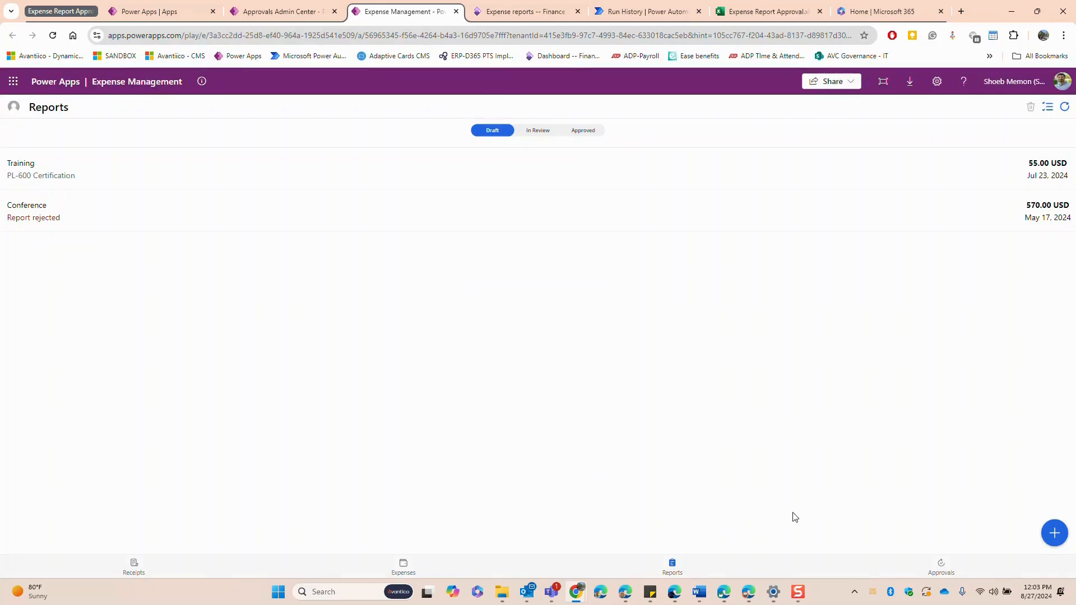
left_click(1054, 533)
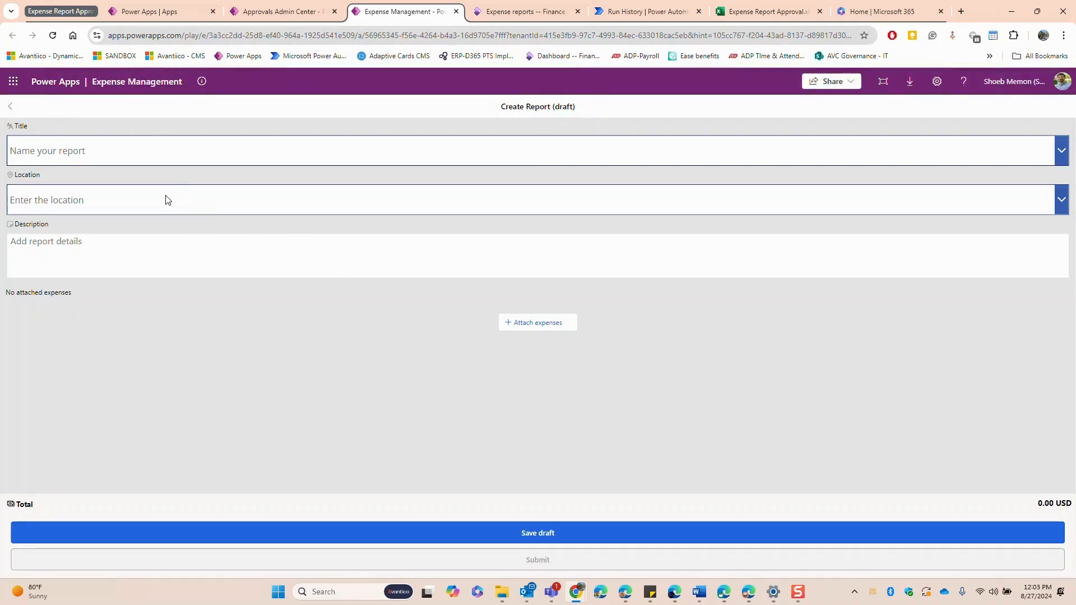
left_click(10, 106)
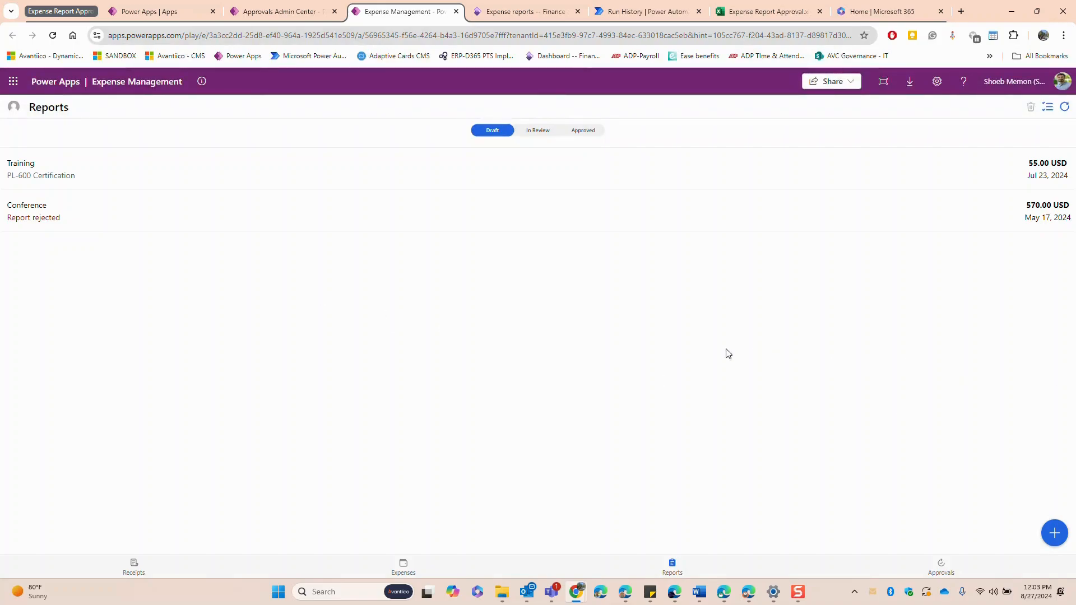
left_click(537, 132)
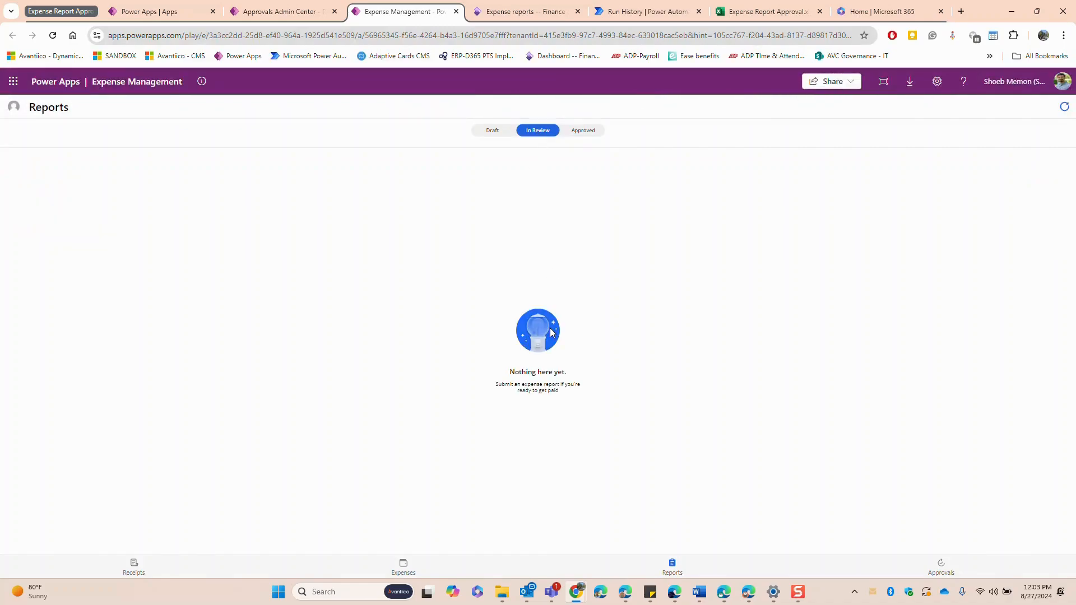
- View the approved reports in Expense Management, then switch to the Approvals Admin Center app and open its approvals list
left_click(598, 133)
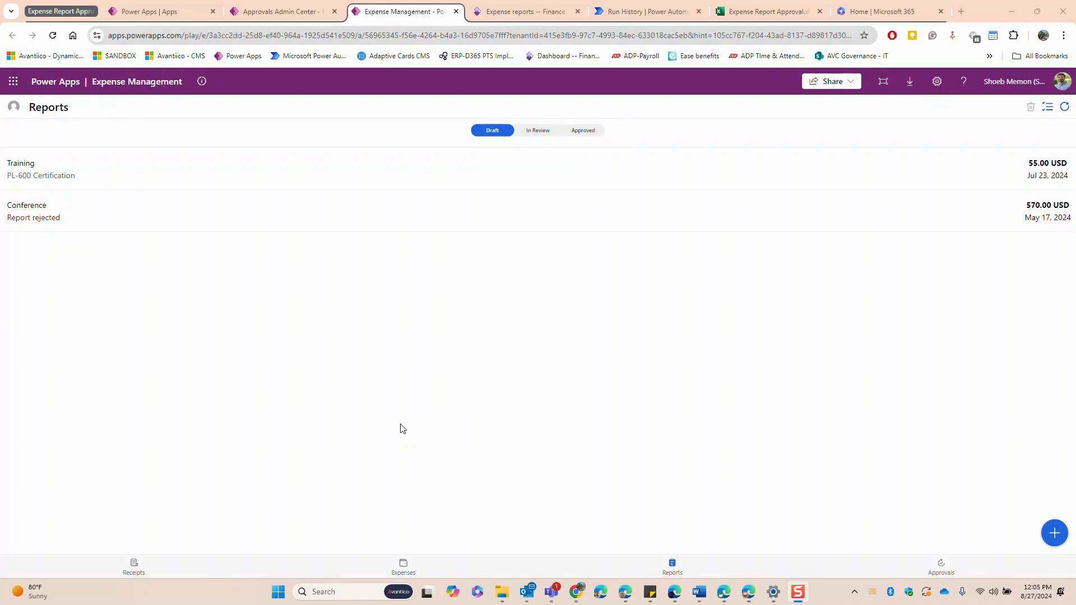
left_click(292, 11)
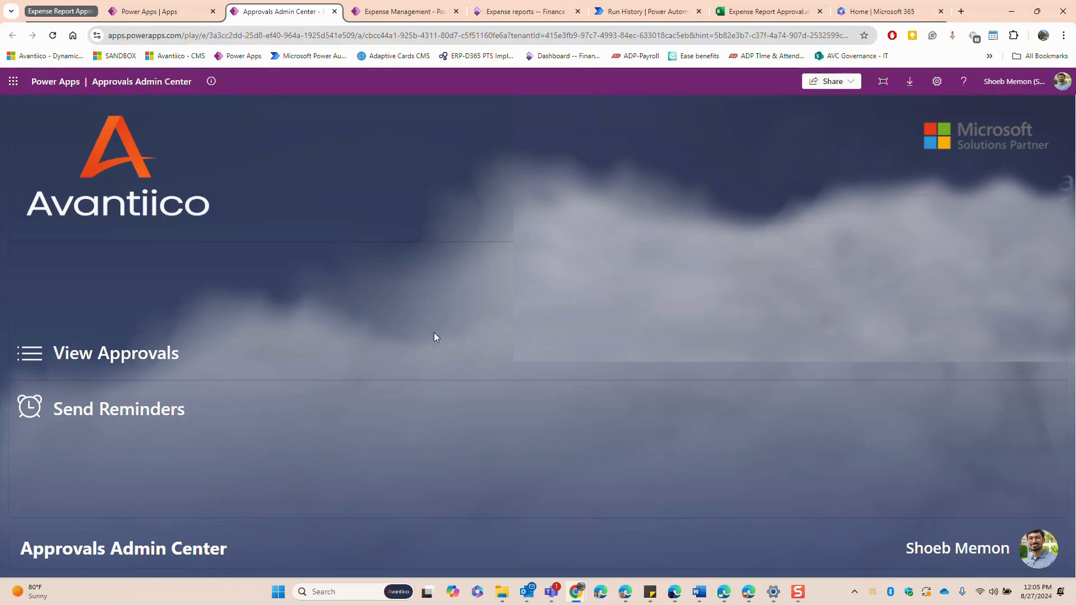
left_click(108, 352)
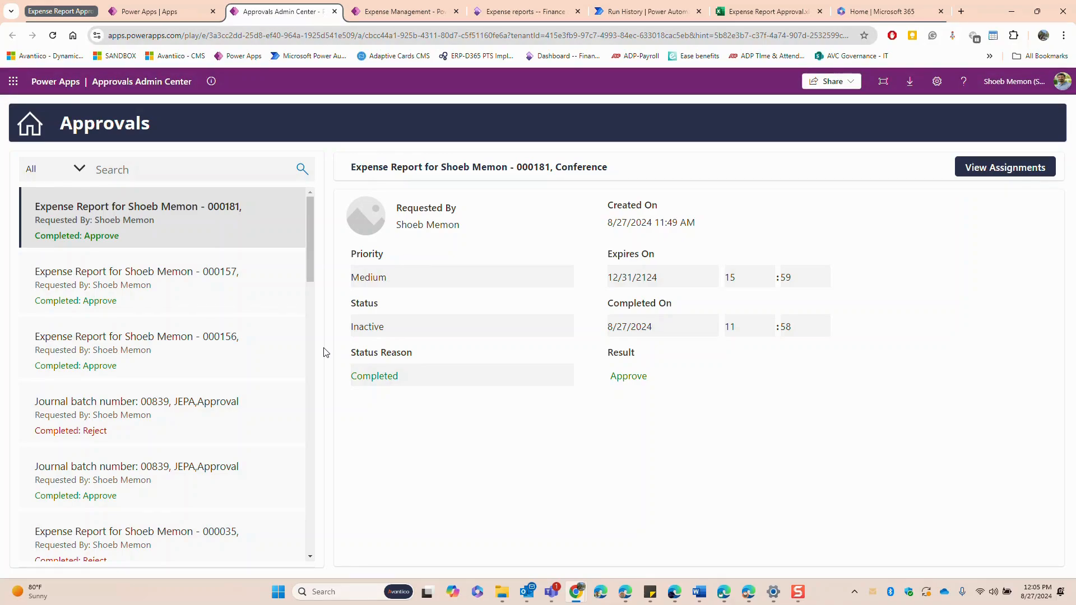
- Filter the approvals by Pending, view the details of the first Training expense report request, and return to the app's home screen
left_click(84, 174)
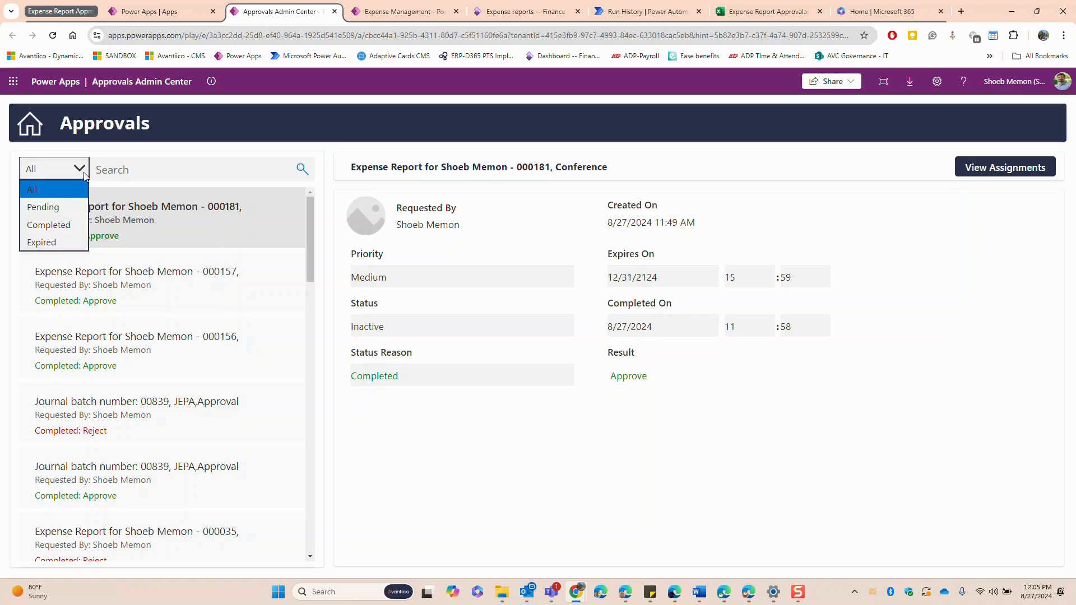
left_click(54, 209)
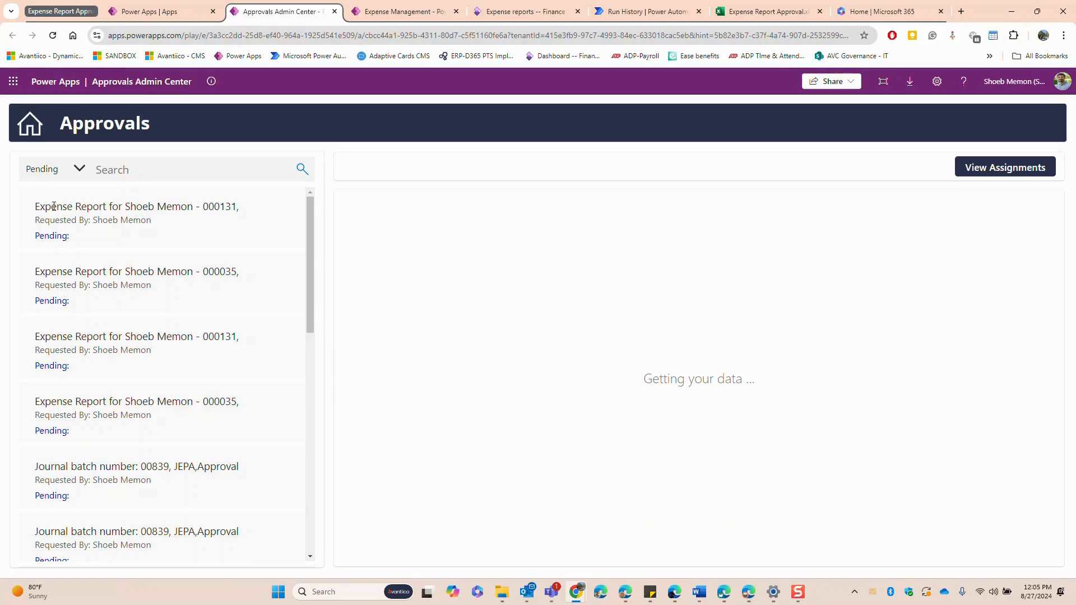
left_click(109, 223)
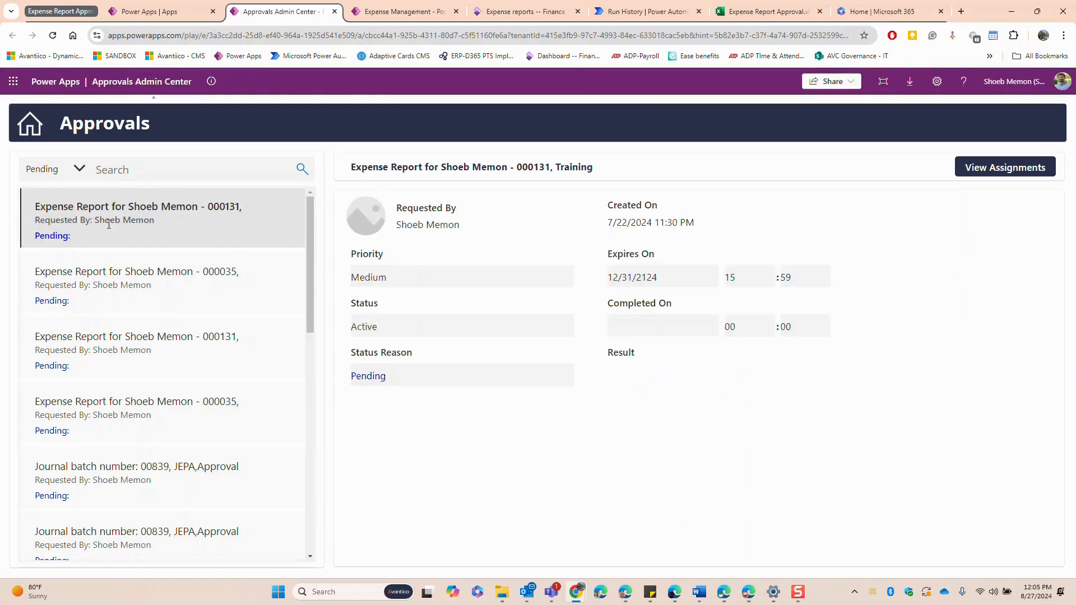
left_click(20, 138)
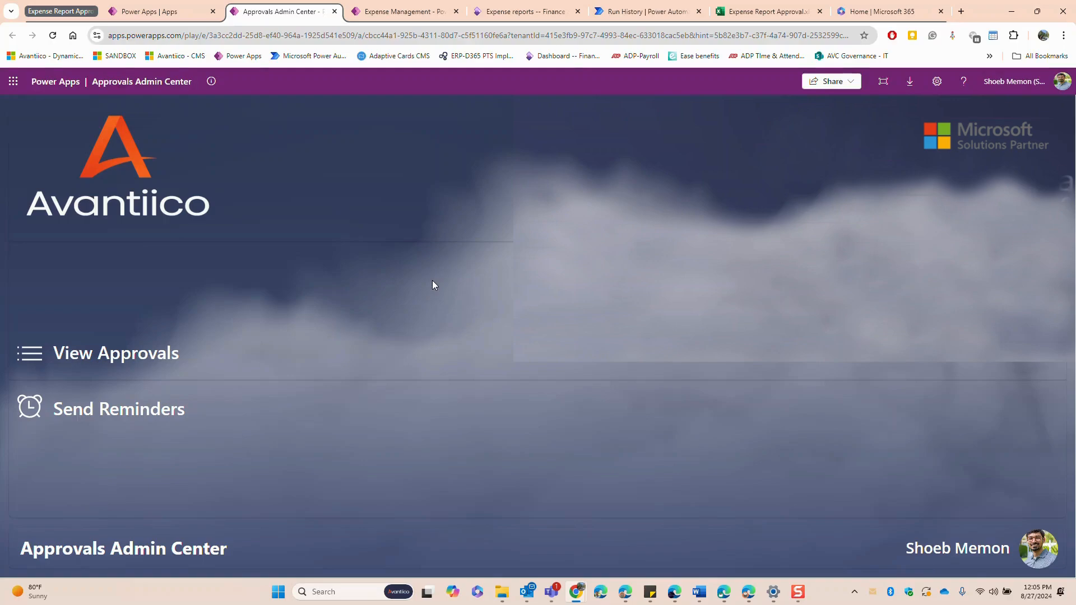
- Reopen the approvals list filtered by Completed, view the newest Conference expense report's details, then switch to the Avantiico website
left_click(117, 353)
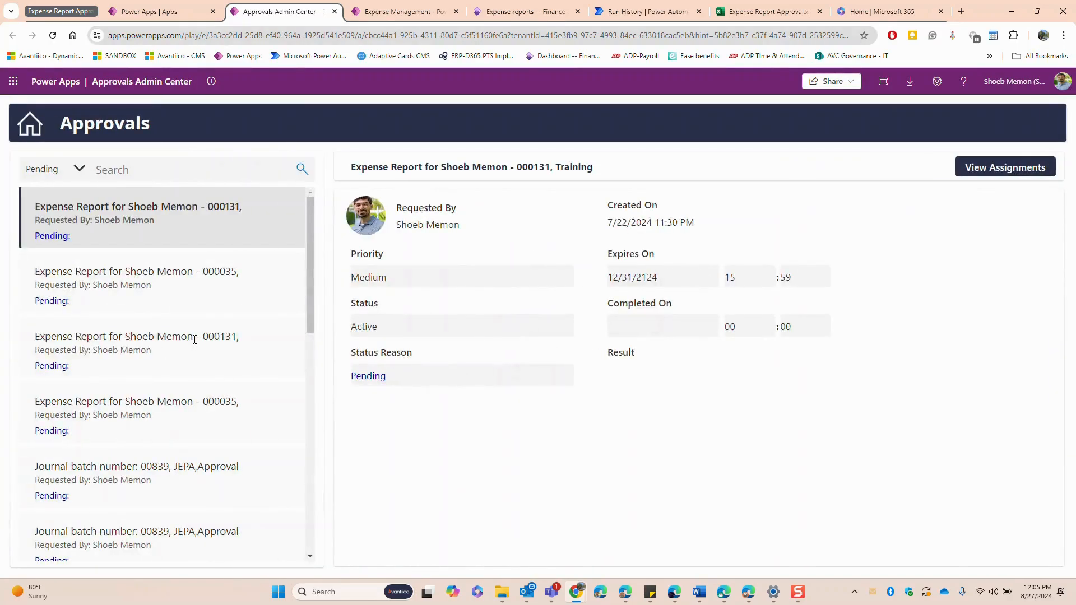
left_click(48, 169)
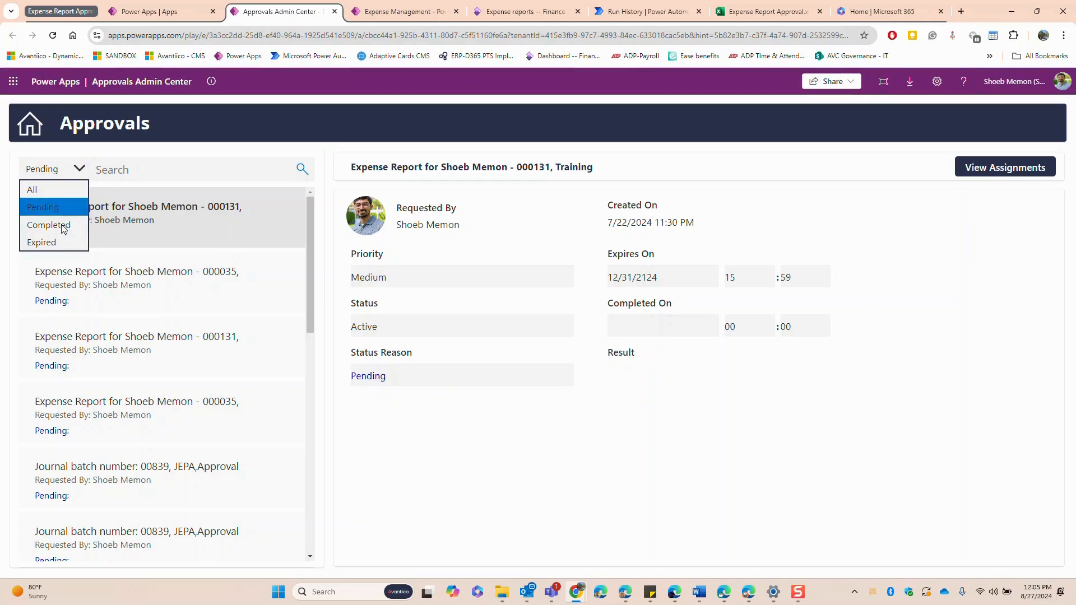
left_click(49, 225)
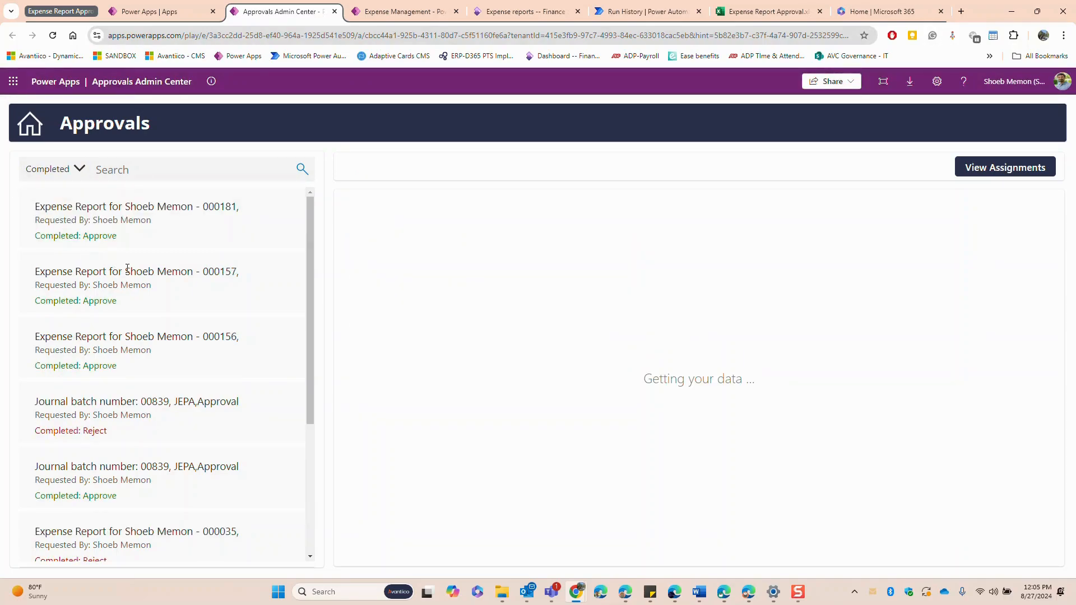
left_click(136, 237)
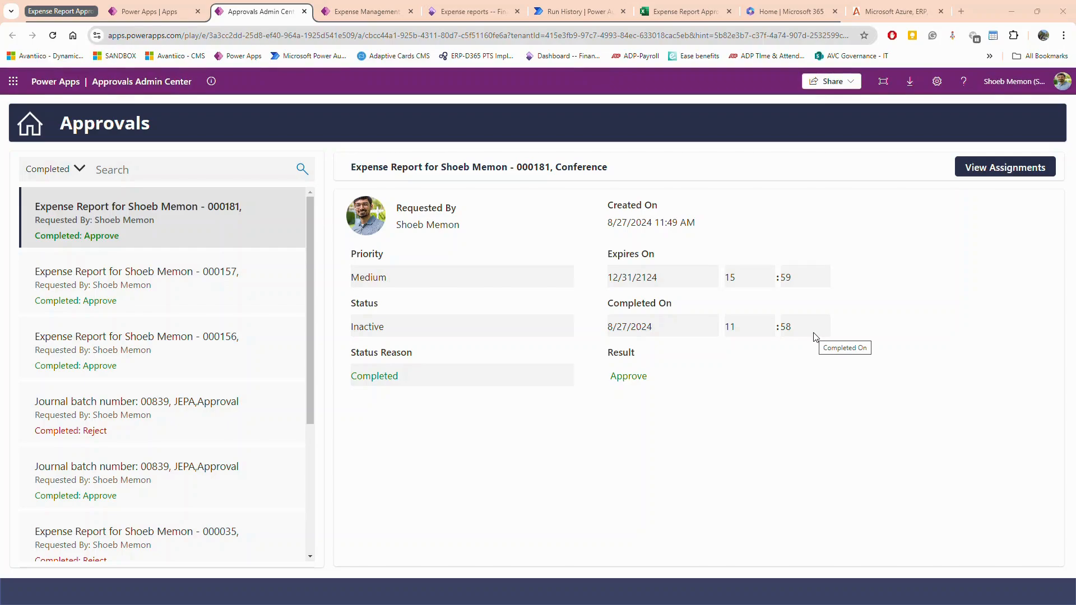
left_click(891, 11)
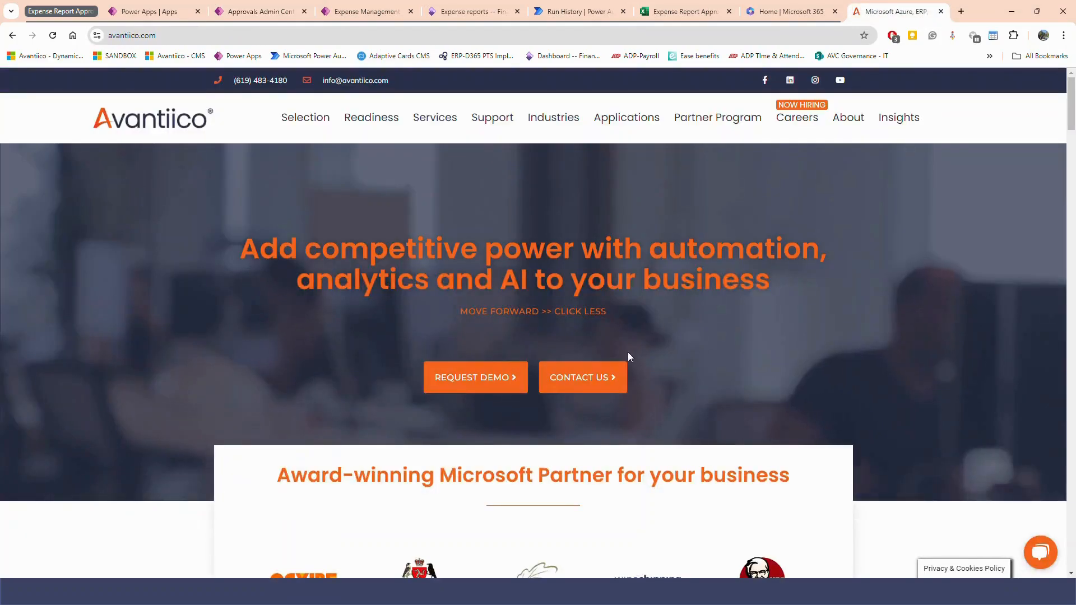